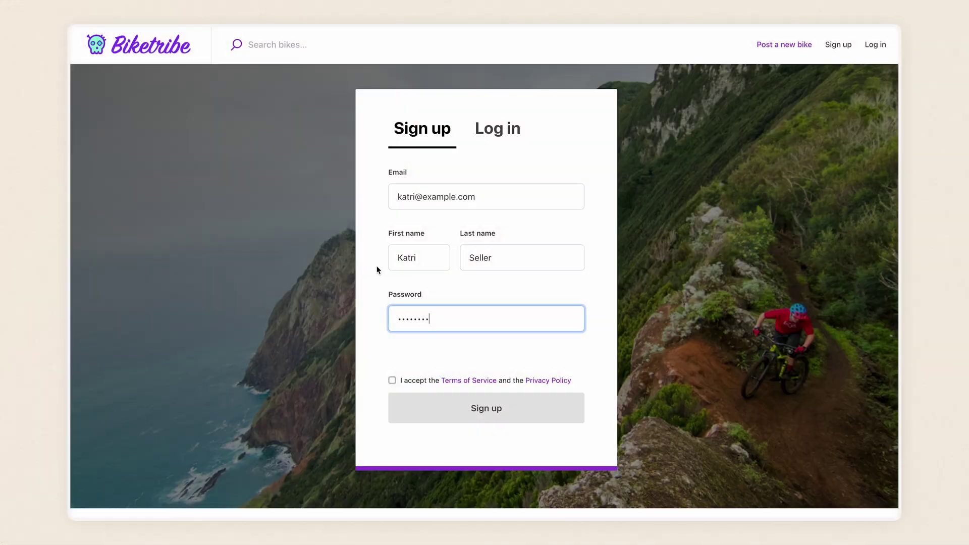
# Step: Accept the Terms of Service and Privacy Policy and submit the Biketribe account sign-up
pyautogui.click(393, 381)
pyautogui.click(572, 405)
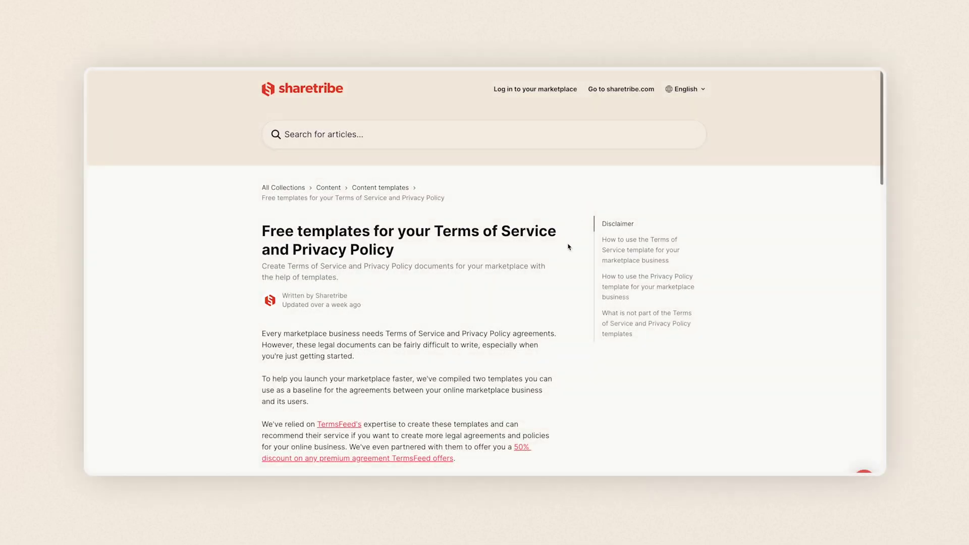
# Step: Scroll through the free templates help article and the sample Terms of Service page
pyautogui.scroll(-5, 569, 247)
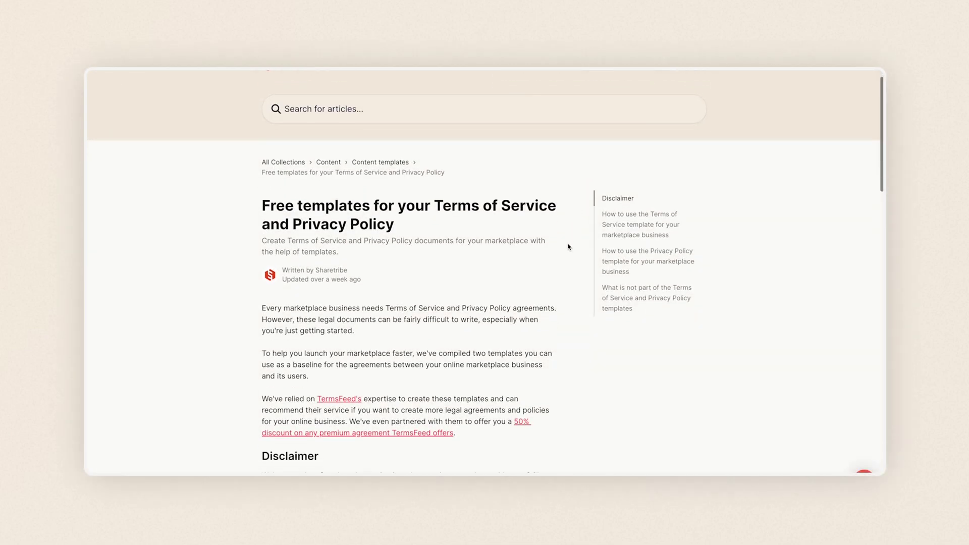
pyautogui.scroll(-3, 568, 247)
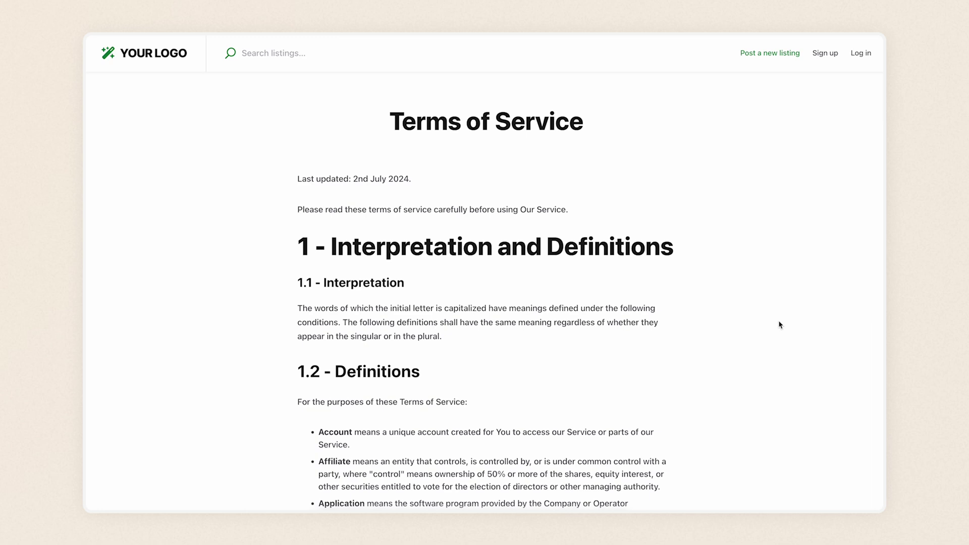
pyautogui.scroll(-20, 779, 325)
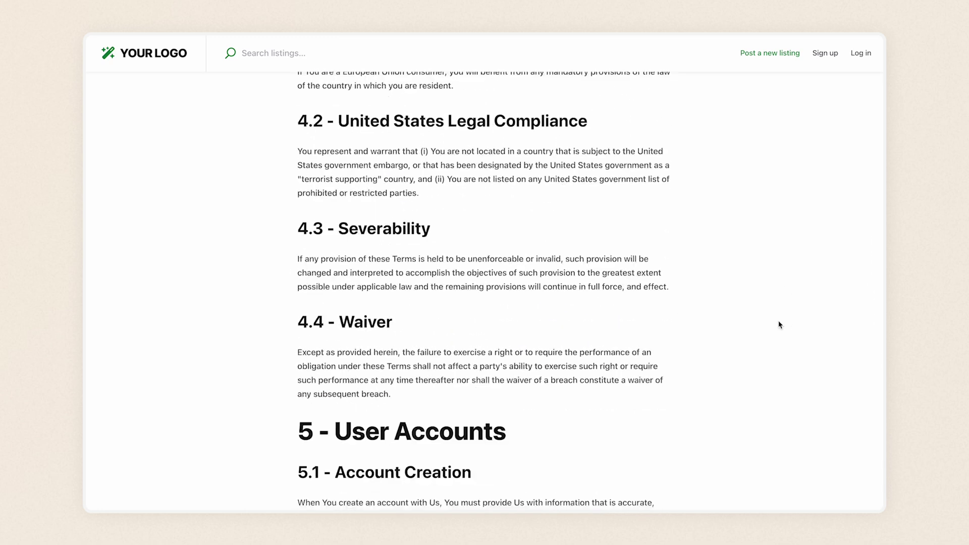
pyautogui.scroll(-20, 779, 324)
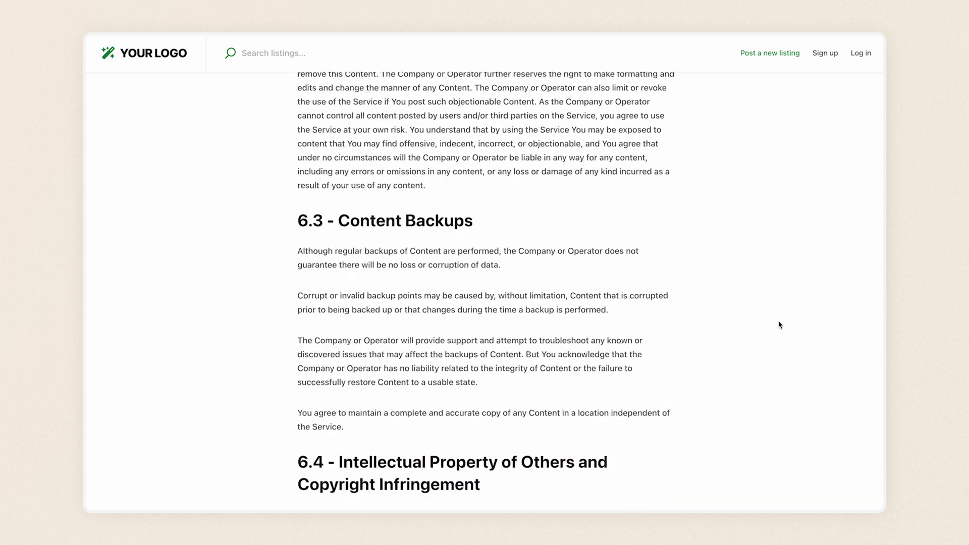
pyautogui.scroll(-20, 780, 324)
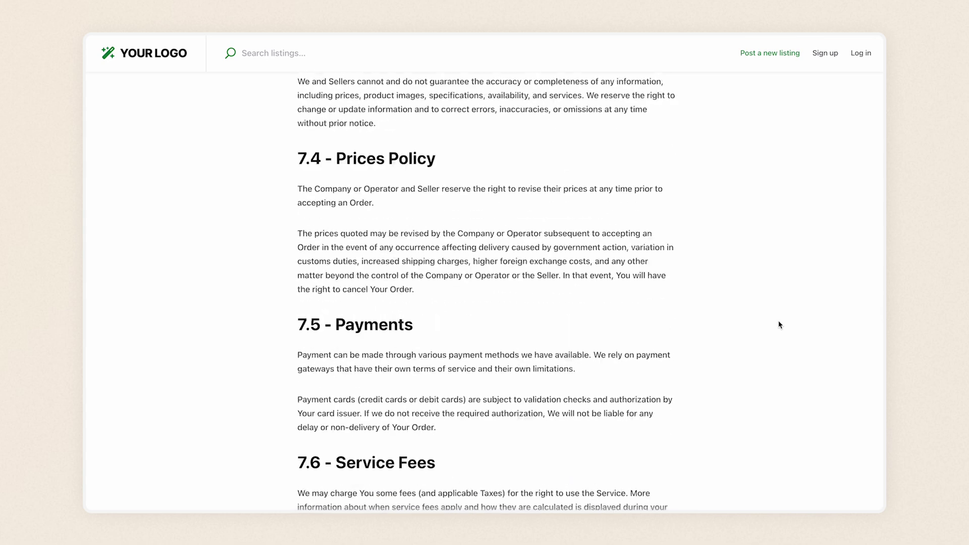
pyautogui.scroll(-20, 779, 325)
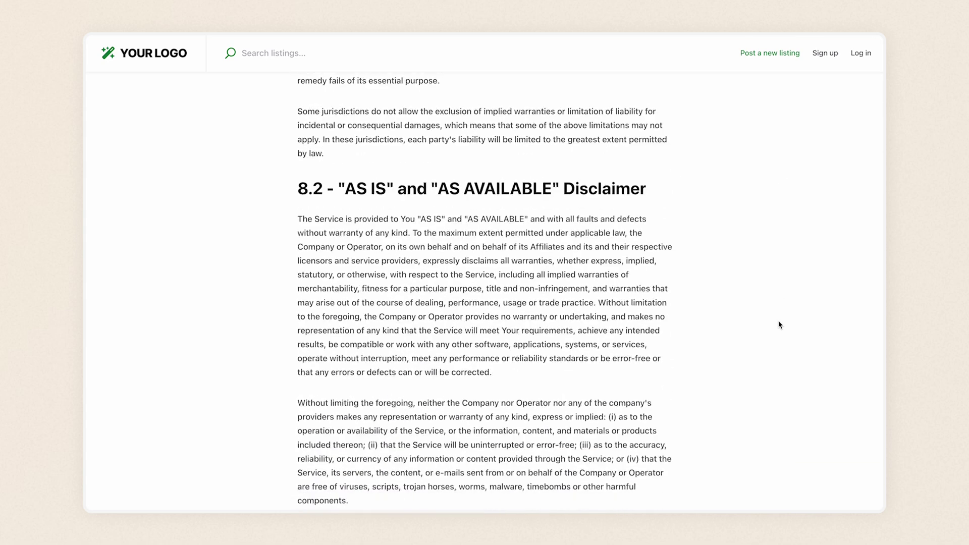
pyautogui.scroll(-10, 779, 325)
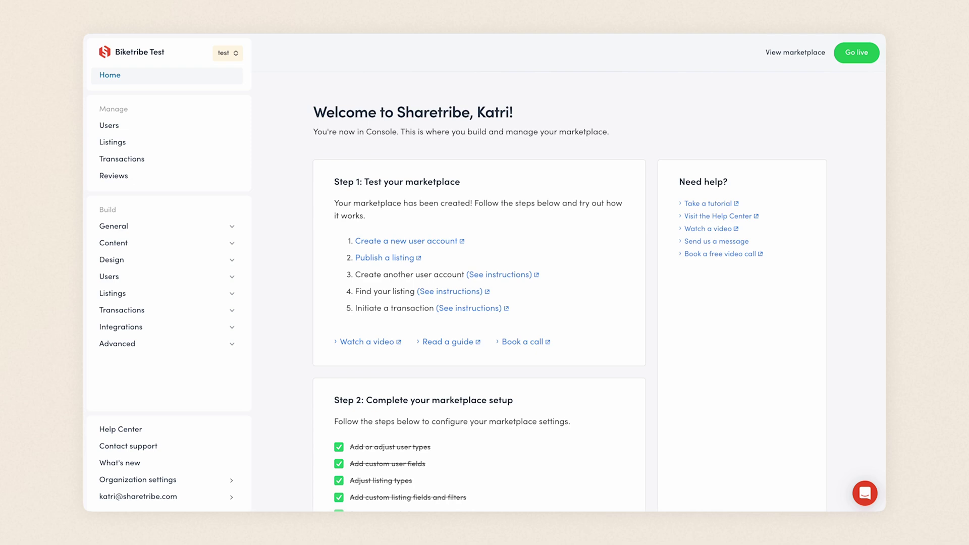
# Step: Open the terms-of-service page from Content → Pages and expand its content section
pyautogui.click(235, 247)
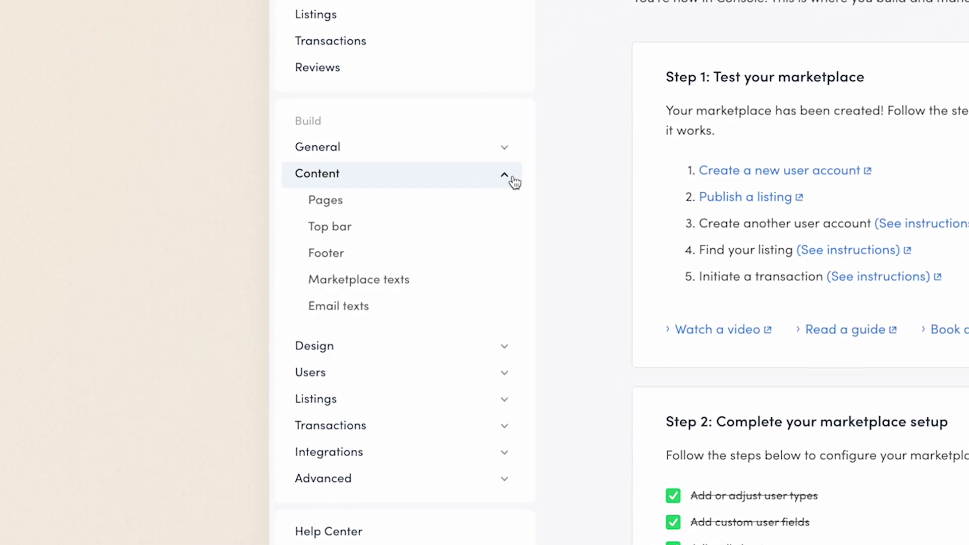
pyautogui.click(506, 204)
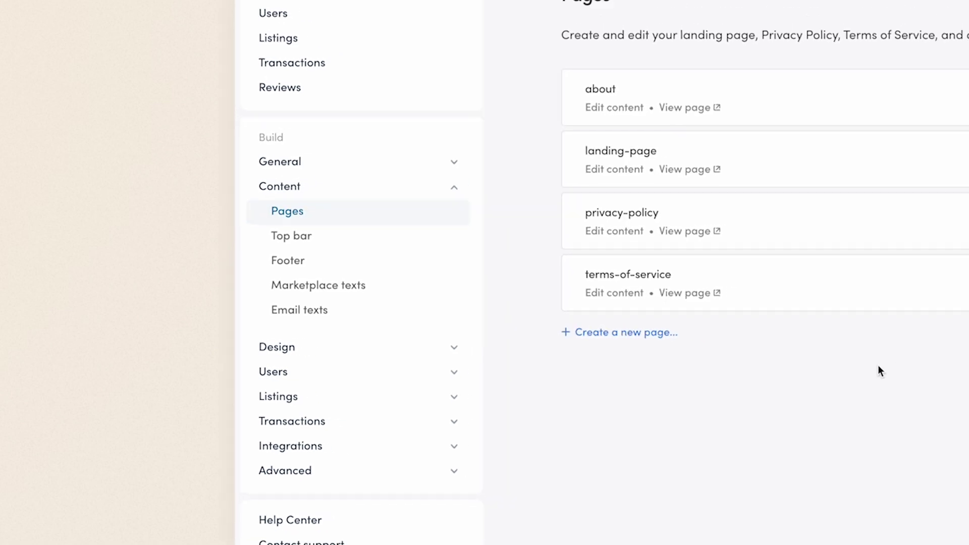
pyautogui.click(596, 292)
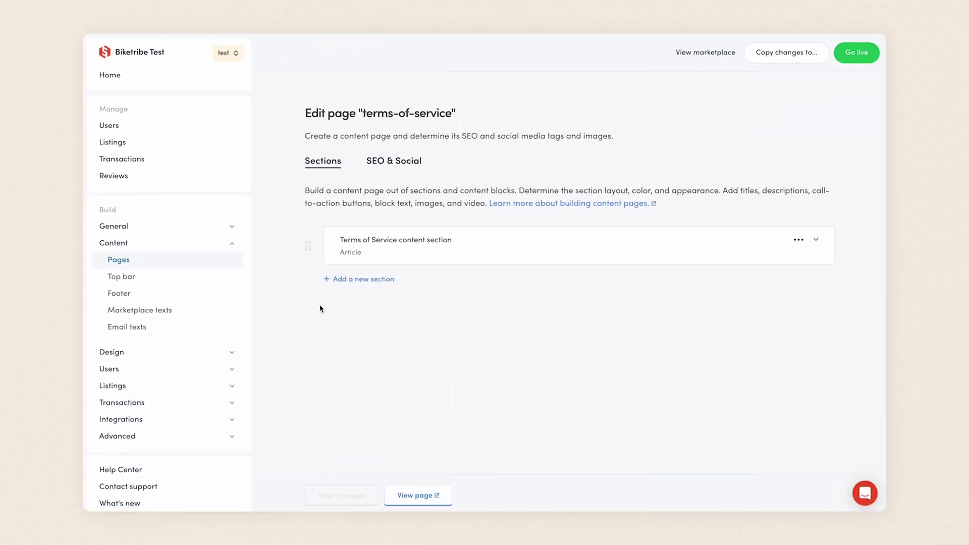
pyautogui.click(492, 233)
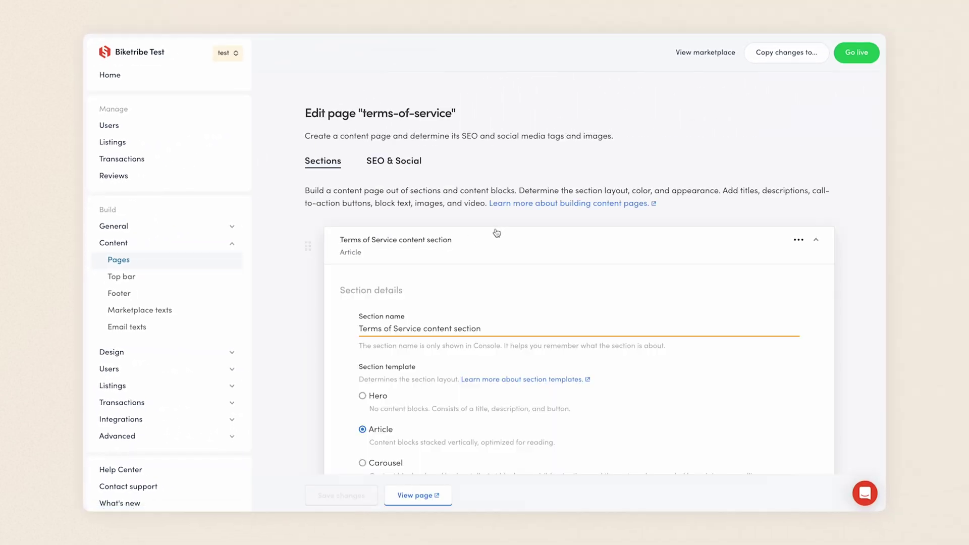
# Step: Expand the Text content block and select the template link in its block text
pyautogui.scroll(-15, 856, 264)
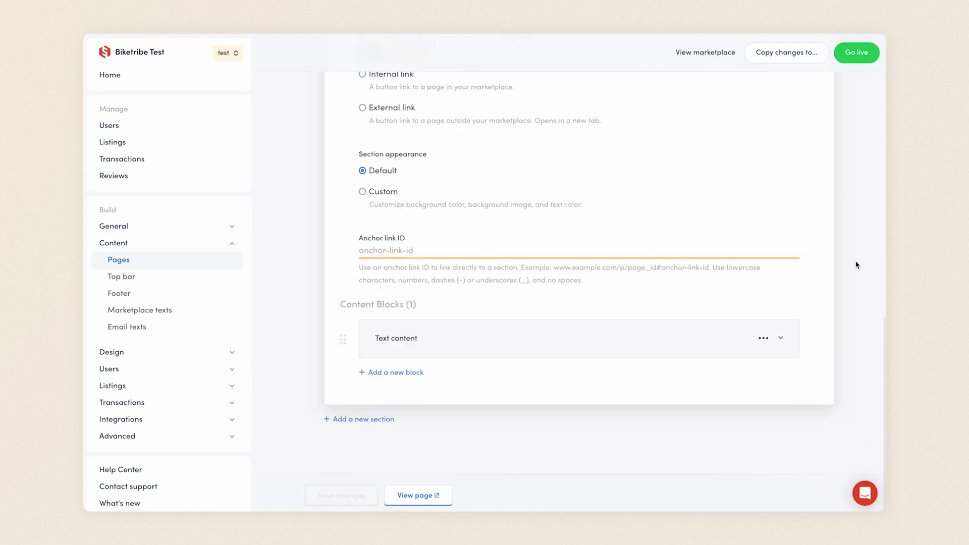
pyautogui.click(578, 358)
pyautogui.scroll(-5, 861, 368)
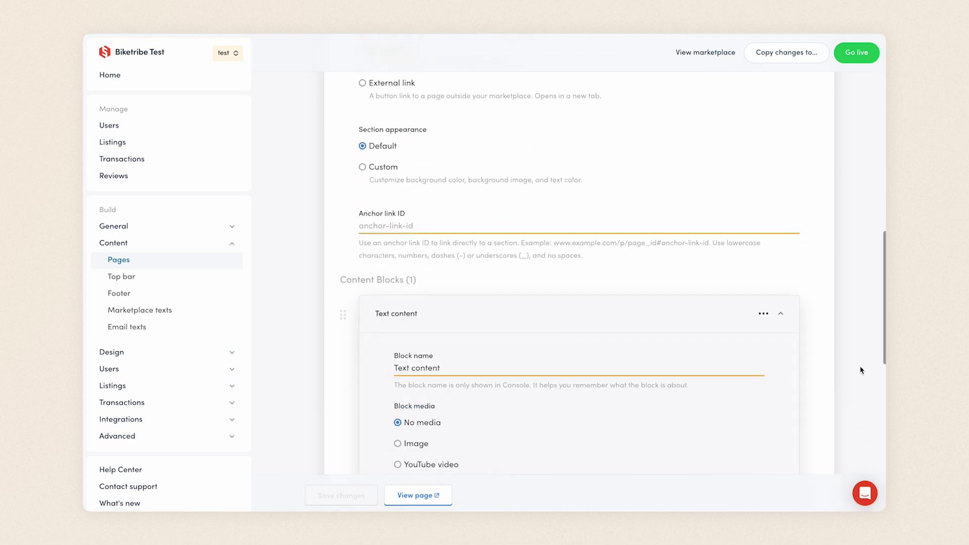
pyautogui.scroll(-4, 861, 370)
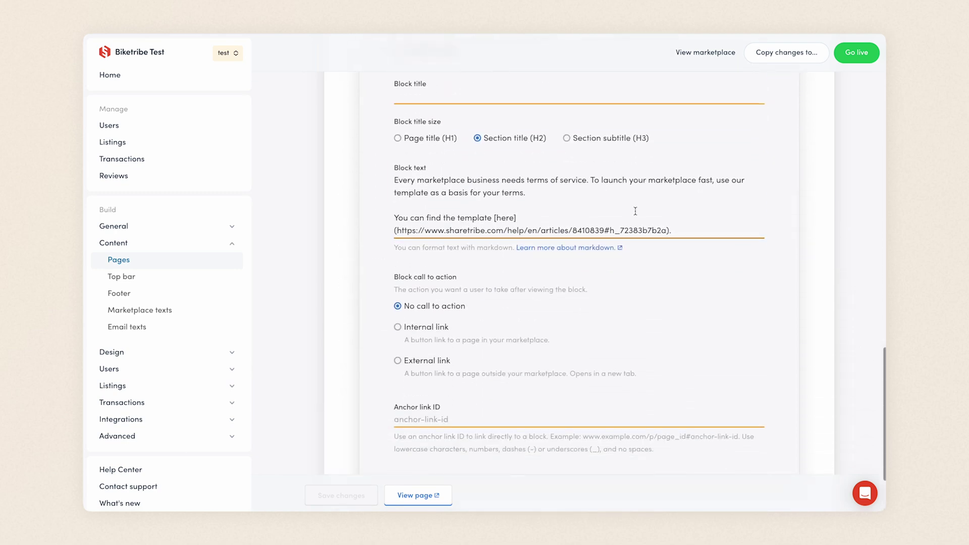
pyautogui.moveTo(665, 230); pyautogui.dragTo(398, 231)
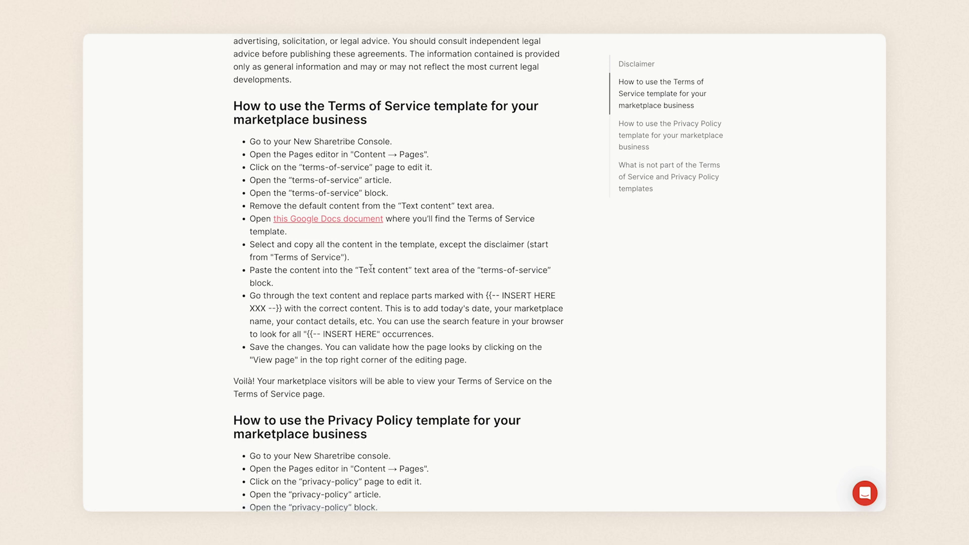
# Step: Follow the 'this Google Docs document' link to the Terms of Service template
pyautogui.click(327, 220)
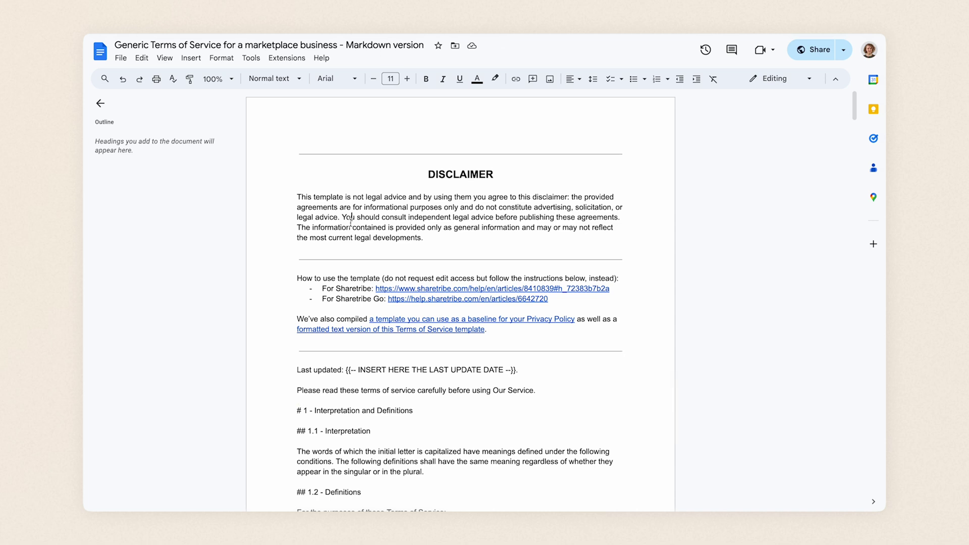
# Step: Copy the entire template text and paste it into a new blank Google Docs document
pyautogui.hotkey('ctrl', 'a')
pyautogui.click(121, 57)
pyautogui.moveTo(151, 78)
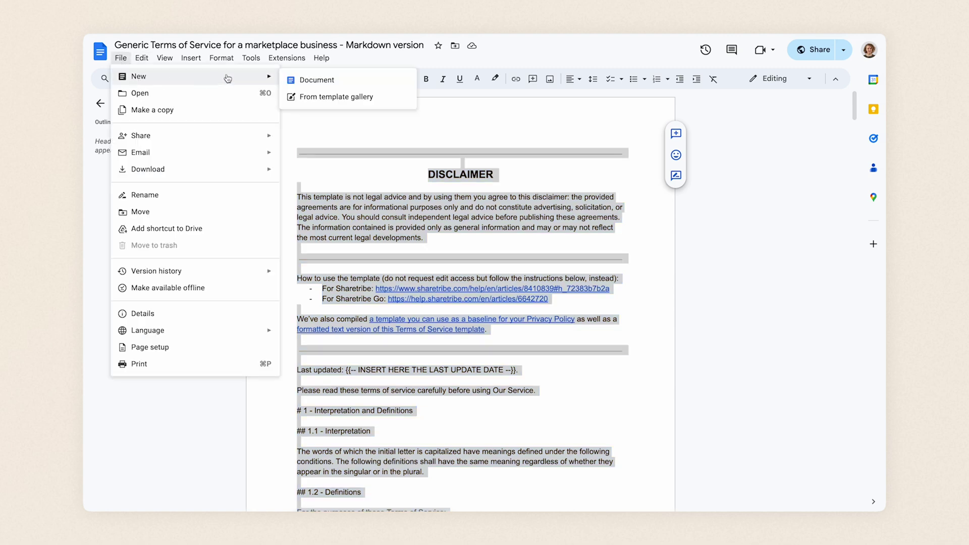
pyautogui.click(305, 80)
pyautogui.hotkey('ctrl', 'v')
pyautogui.scroll(20, 333, 150)
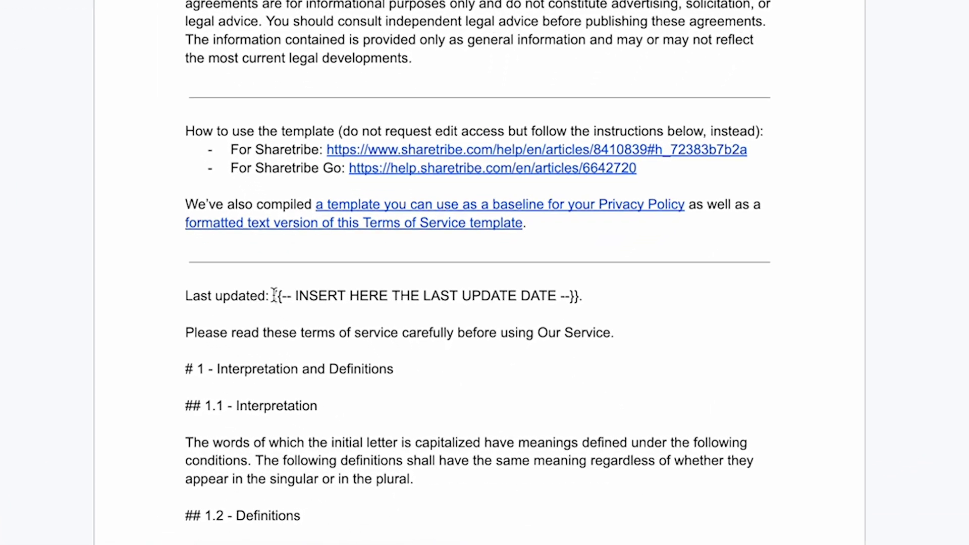
pyautogui.moveTo(262, 285); pyautogui.dragTo(386, 280)
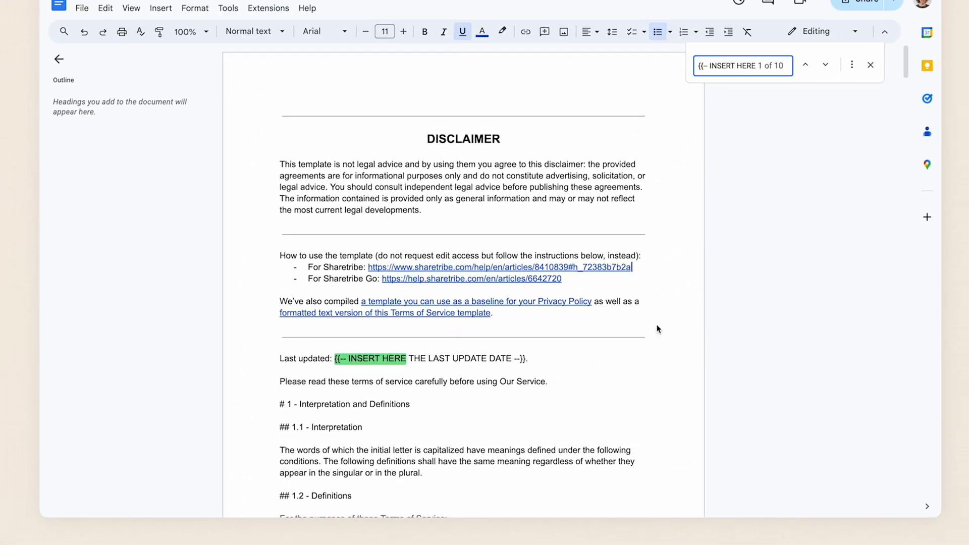
# Step: Fill in the update date 2nd July 2024, marketplace name Biketribe and country Finland
pyautogui.moveTo(526, 358); pyautogui.dragTo(346, 368)
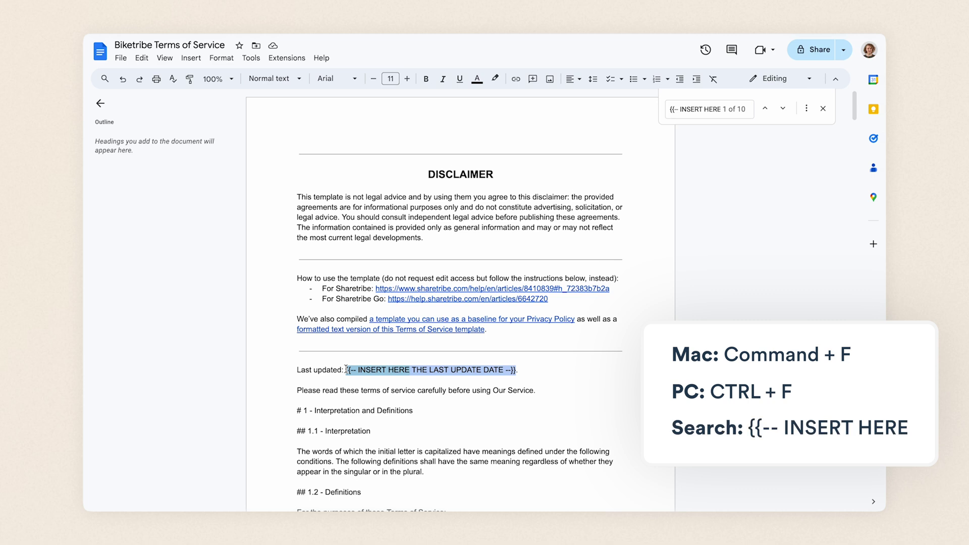
pyautogui.write('2nd July 2024')
pyautogui.hotkey('ctrl', 'g')
pyautogui.hotkey('ctrl', 'shift', 'Down')
pyautogui.write('Biketribe.')
pyautogui.moveTo(374, 258); pyautogui.dragTo(606, 269)
pyautogui.write('Finland.')
# Step: Fill in the company name and street address, company ID 123456789, and operator Biketribe
pyautogui.hotkey('ctrl', 'g')
pyautogui.hotkey('ctrl', 'g')
pyautogui.hotkey('ctrl', 'shift', 'Down')
pyautogui.hotkey('ctrl', 'g')
pyautogui.hotkey('ctrl', 'shift', 'Down')
pyautogui.hotkey('ctrl', 'g')
pyautogui.hotkey('ctrl', 'g')
pyautogui.hotkey('ctrl', 'g')
pyautogui.hotkey('ctrl', 'shift', 'Down')
pyautogui.scroll(-20, 436, 285)
pyautogui.scroll(20, 437, 285)
# Step: Close the placeholder search and select all the finished terms text
pyautogui.press('Escape')
pyautogui.hotkey('ctrl', 'a')
pyautogui.scroll(-12, 437, 285)
pyautogui.scroll(-20, 521, 498)
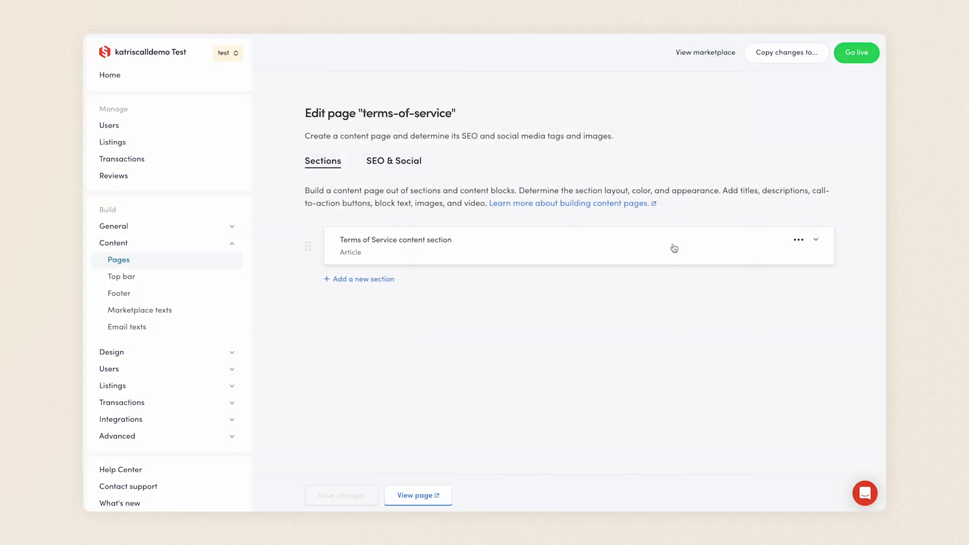
# Step: Replace the Text block content with the pasted Biketribe terms, save, and view the page
pyautogui.click(674, 247)
pyautogui.scroll(-10, 785, 361)
pyautogui.click(733, 351)
pyautogui.scroll(-3, 647, 351)
pyautogui.click(586, 231)
pyautogui.hotkey('ctrl', 'a')
pyautogui.hotkey('ctrl', 'v')
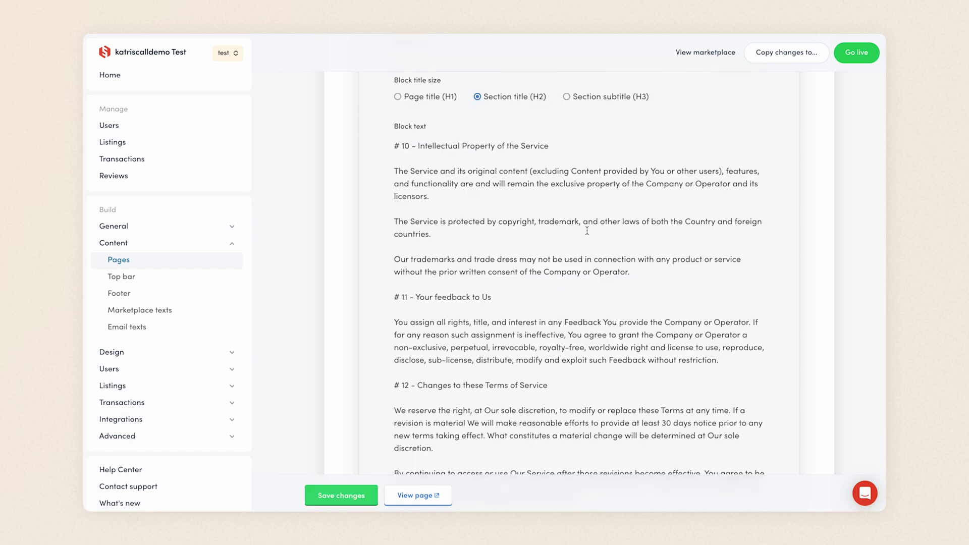
pyautogui.click(343, 496)
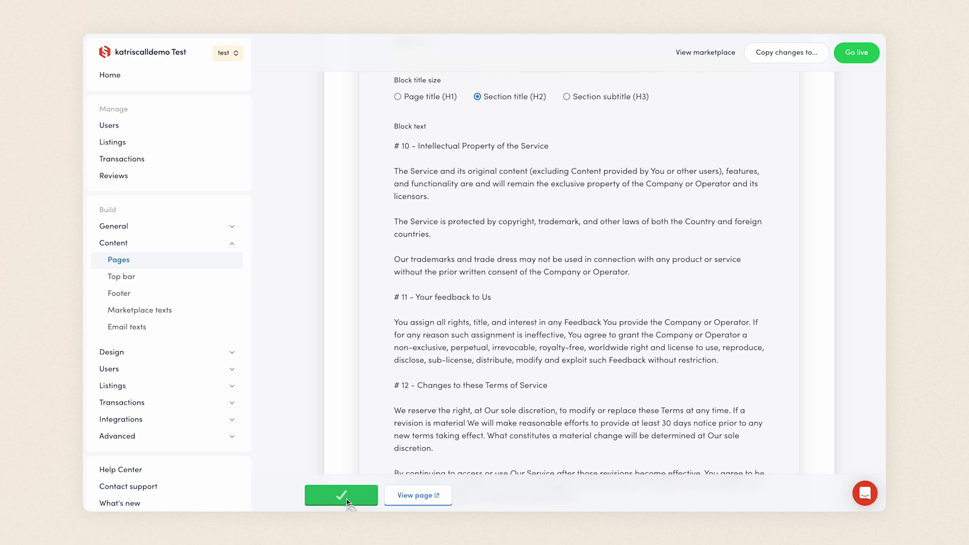
pyautogui.click(434, 497)
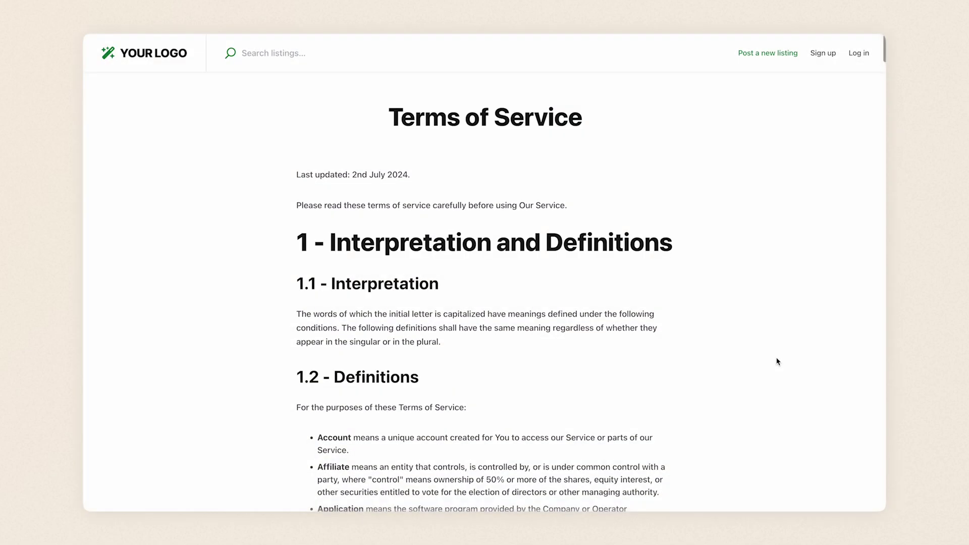
# Step: Scroll through the live Terms of Service page, then expand the privacy-policy content section
pyautogui.scroll(-2, 778, 361)
pyautogui.scroll(-15, 778, 361)
pyautogui.scroll(-20, 181, 341)
pyautogui.scroll(-4, 181, 340)
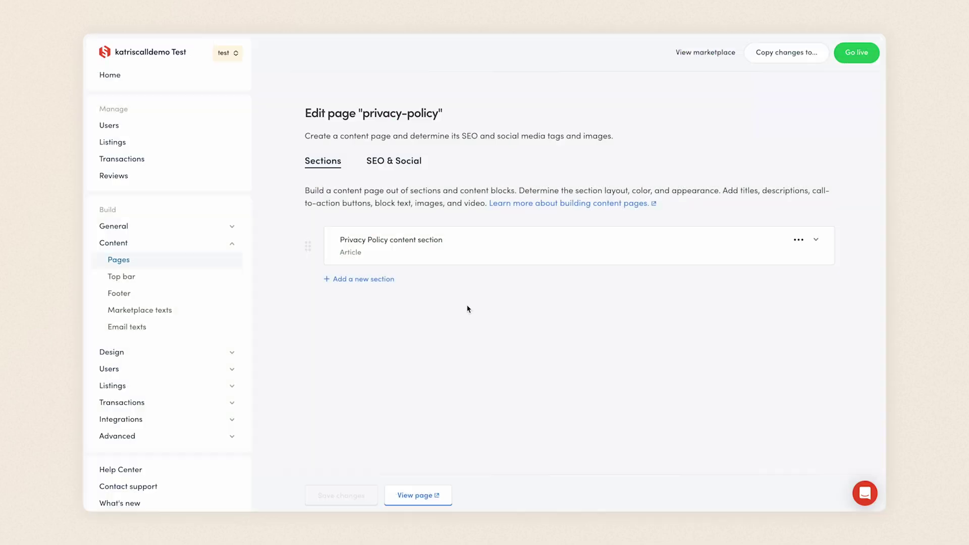
pyautogui.click(467, 255)
pyautogui.scroll(-10, 468, 263)
# Step: Expand the privacy-policy Text content block and select the template URL in its block text
pyautogui.click(477, 338)
pyautogui.scroll(-5, 476, 303)
pyautogui.moveTo(669, 245); pyautogui.dragTo(398, 246)
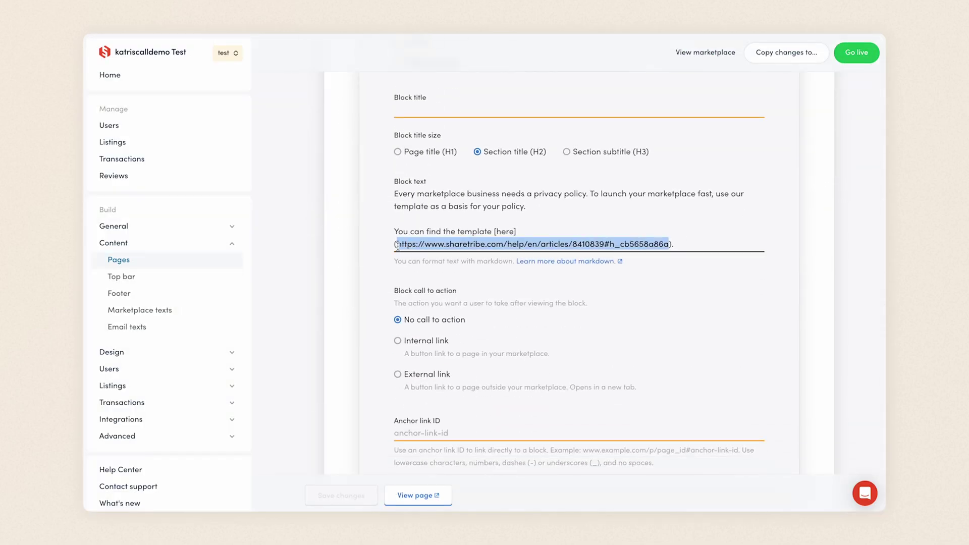